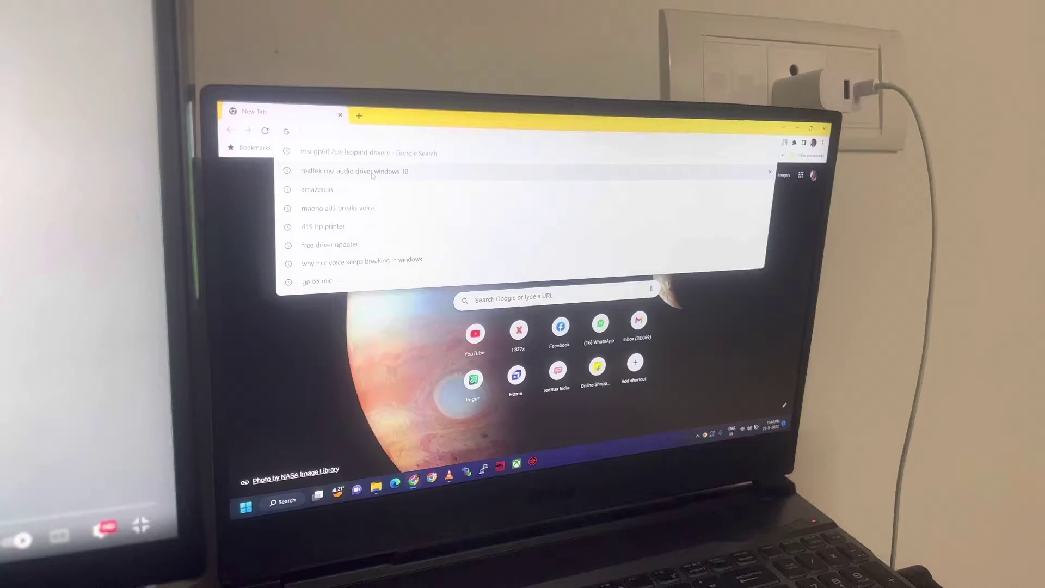
Search for the Realtek MSI audio driver for Windows 10, then bring up File Explorer
{"action": "left_click", "coordinate": [372, 175]}
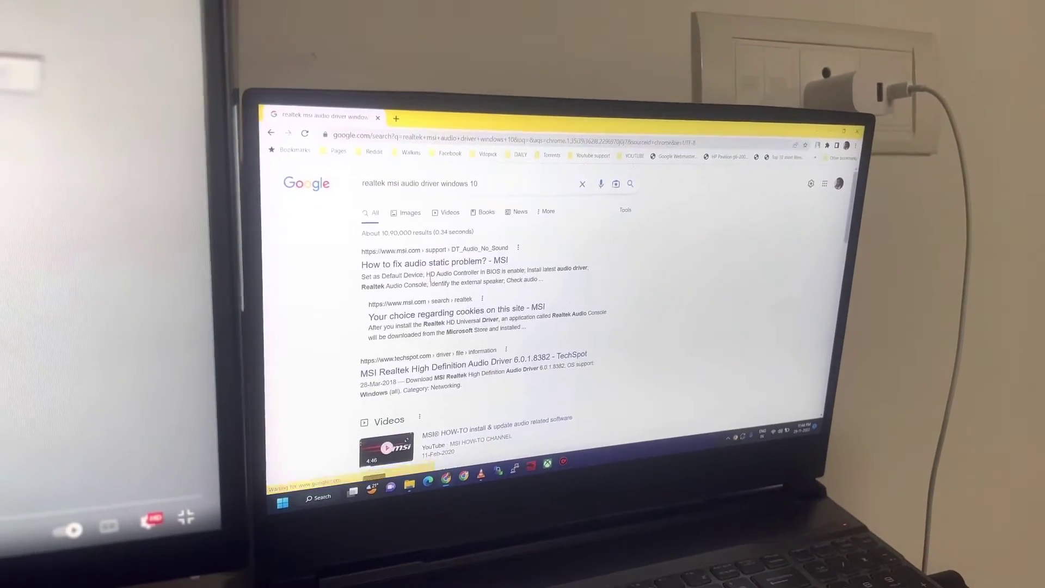
{"action": "scroll", "coordinate": [430, 279], "scroll_direction": "down", "scroll_amount": 2}
{"action": "scroll", "coordinate": [430, 278], "scroll_direction": "down", "scroll_amount": 2}
{"action": "scroll", "coordinate": [430, 279], "scroll_direction": "down", "scroll_amount": 1}
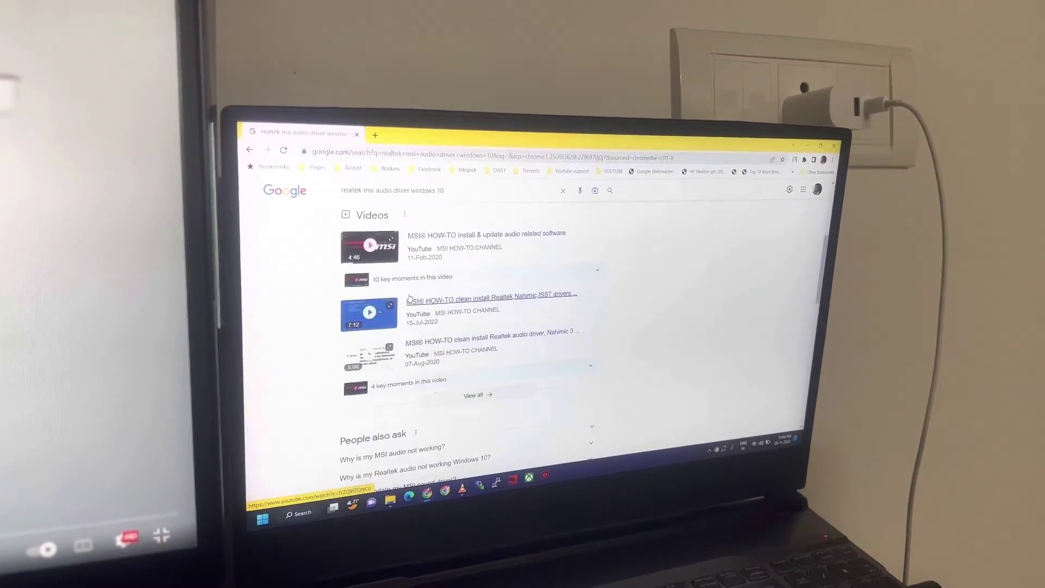
{"action": "scroll", "coordinate": [409, 298], "scroll_direction": "down", "scroll_amount": 3}
{"action": "scroll", "coordinate": [408, 298], "scroll_direction": "down", "scroll_amount": 1}
{"action": "scroll", "coordinate": [409, 297], "scroll_direction": "down", "scroll_amount": 3}
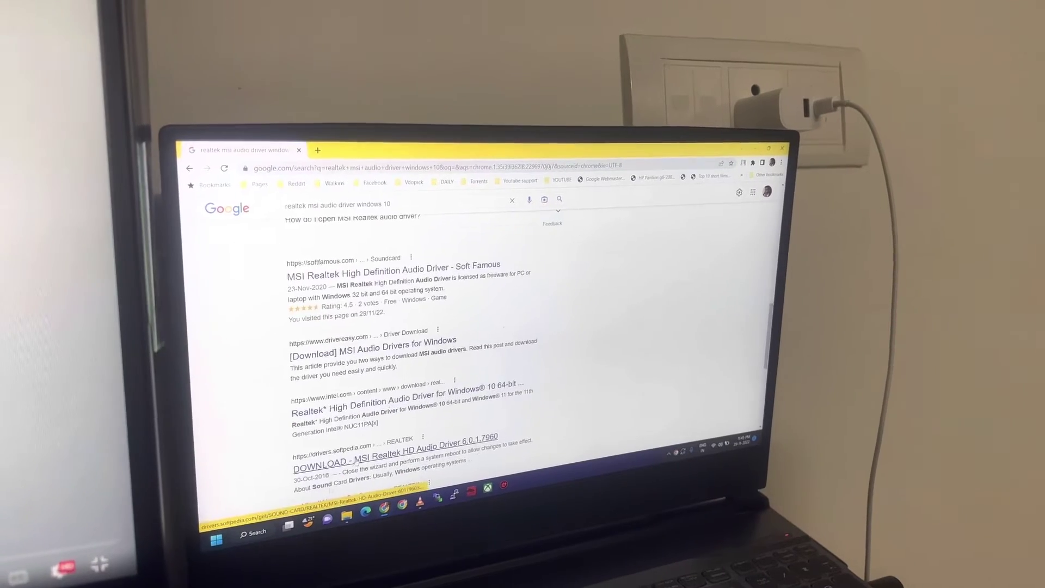
{"action": "key", "text": "super+e"}
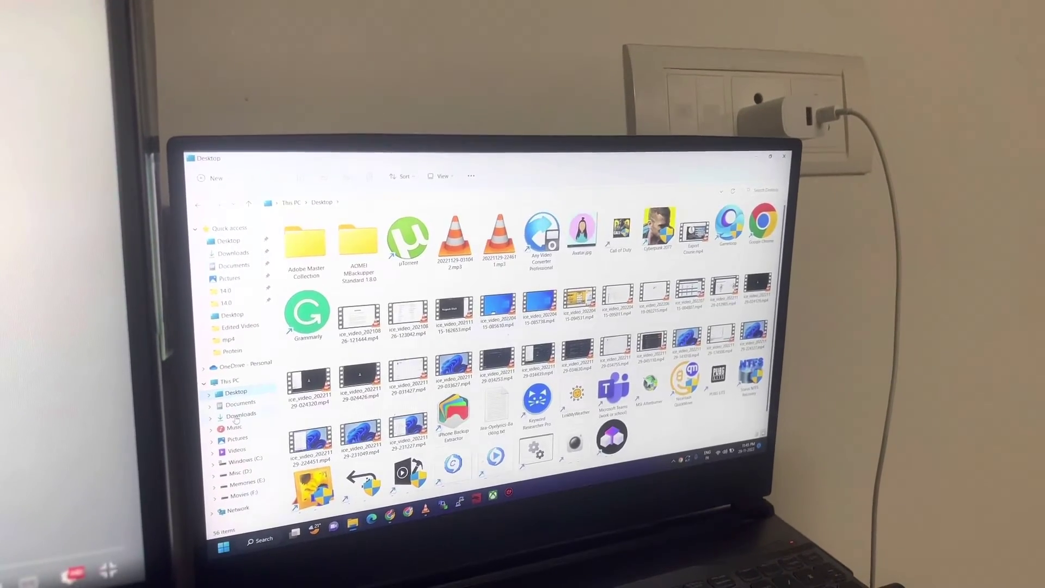
Browse the Downloads folder in File Explorer
{"action": "left_click", "coordinate": [242, 420]}
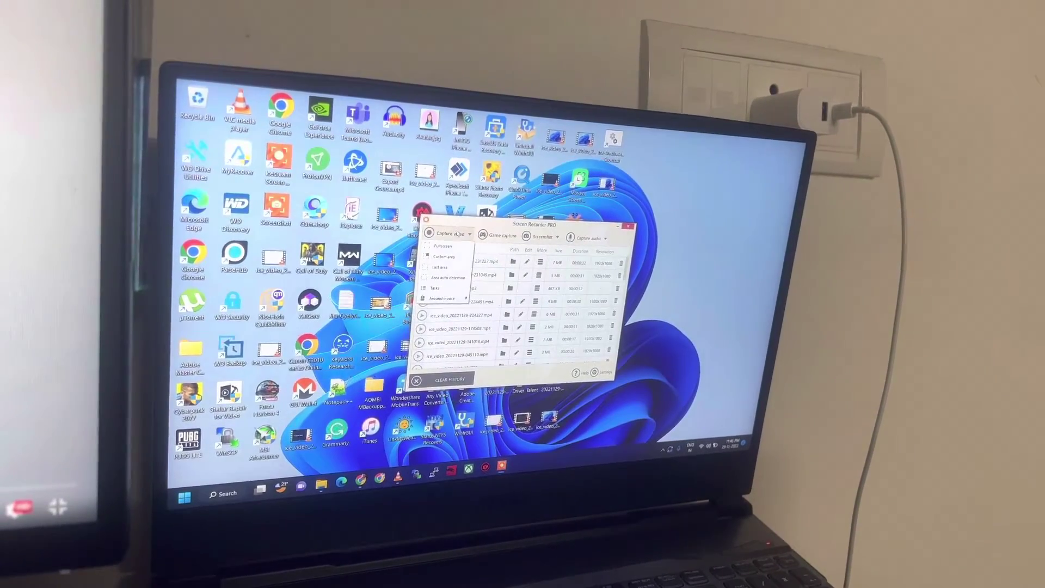
Dismiss the capture type dropdown and bring up the taskbar speaker's sound menu
{"action": "key", "text": "Escape"}
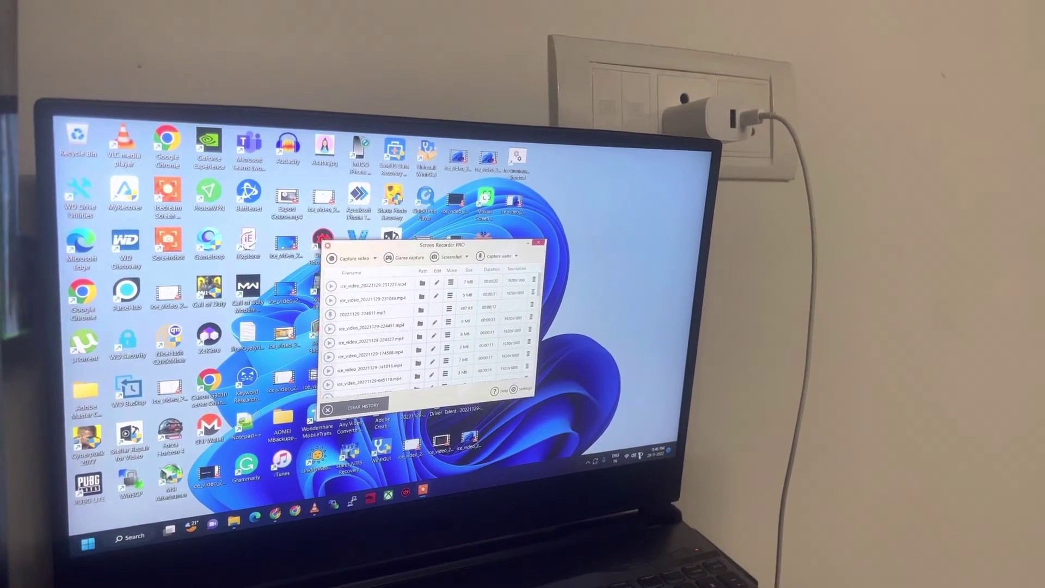
{"action": "right_click", "coordinate": [629, 459]}
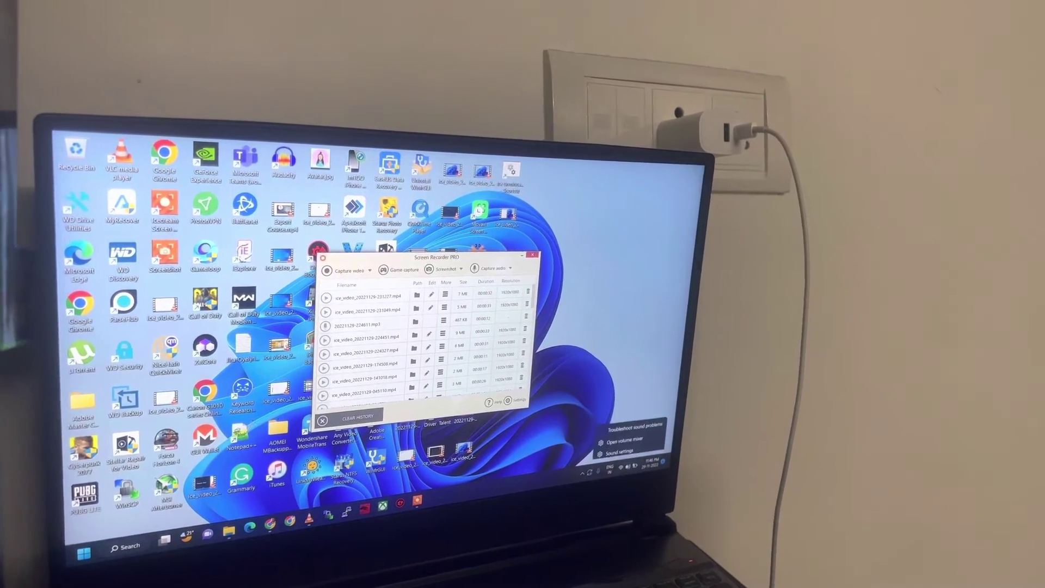
Set the Realtek(R) Audio microphone format to 2 channels, 24 bit, 192000 Hz (Studio Quality)
{"action": "left_click", "coordinate": [626, 450]}
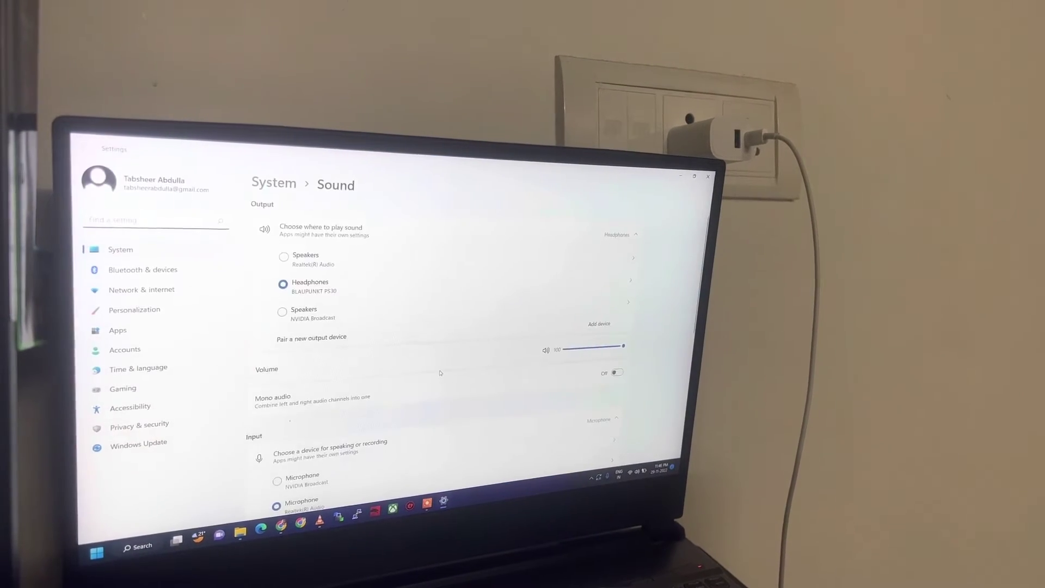
{"action": "scroll", "coordinate": [444, 375], "scroll_direction": "down", "scroll_amount": 3}
{"action": "scroll", "coordinate": [457, 372], "scroll_direction": "up", "scroll_amount": 3}
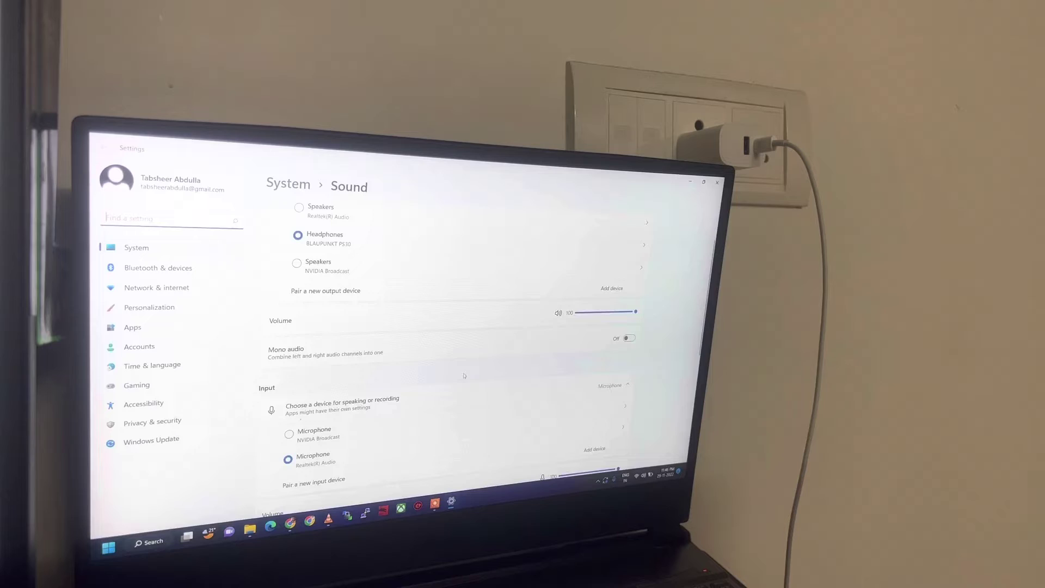
{"action": "left_click", "coordinate": [506, 460]}
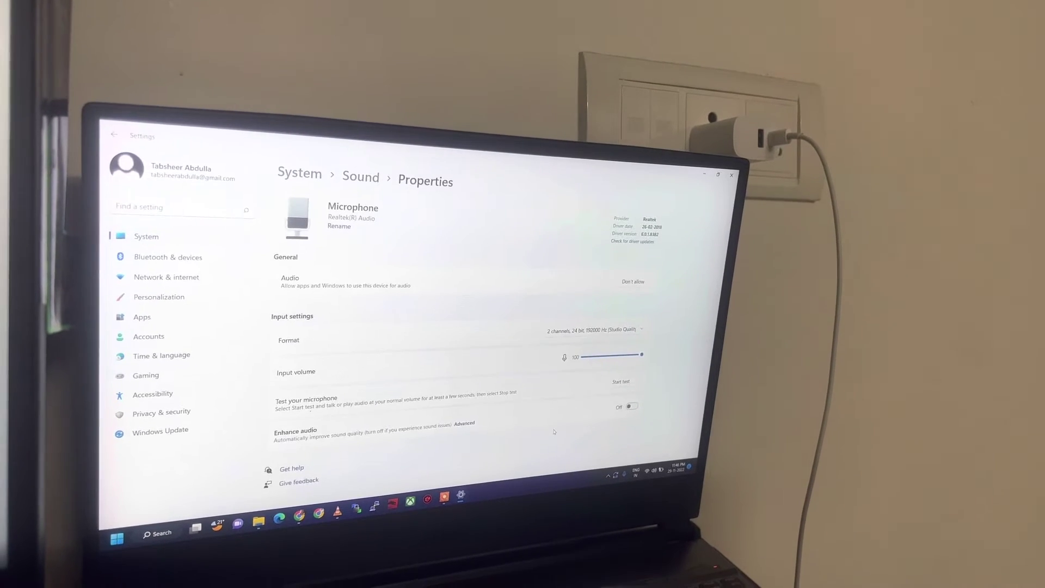
{"action": "left_click", "coordinate": [597, 327]}
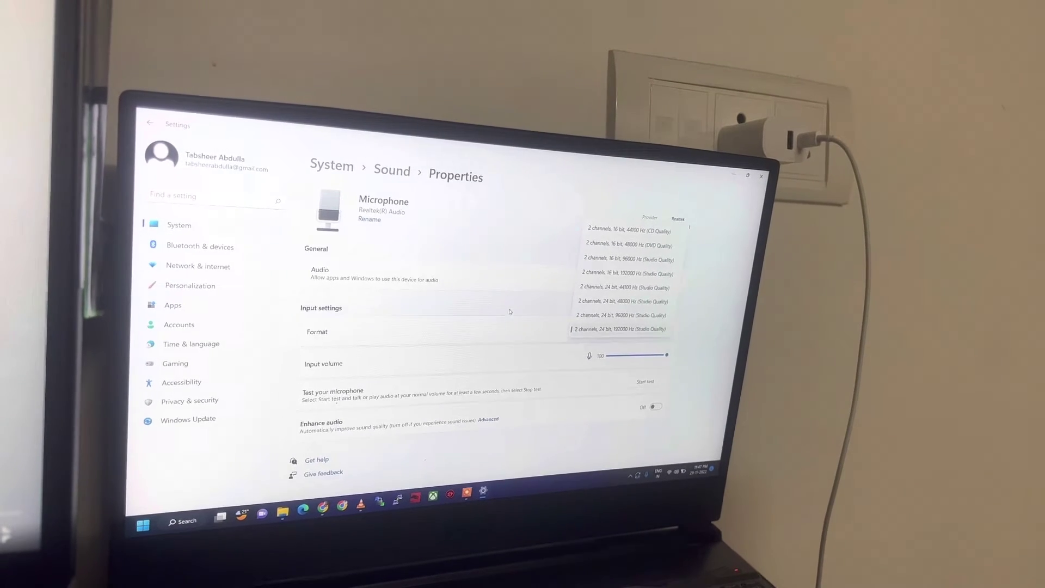
{"action": "left_click", "coordinate": [479, 310]}
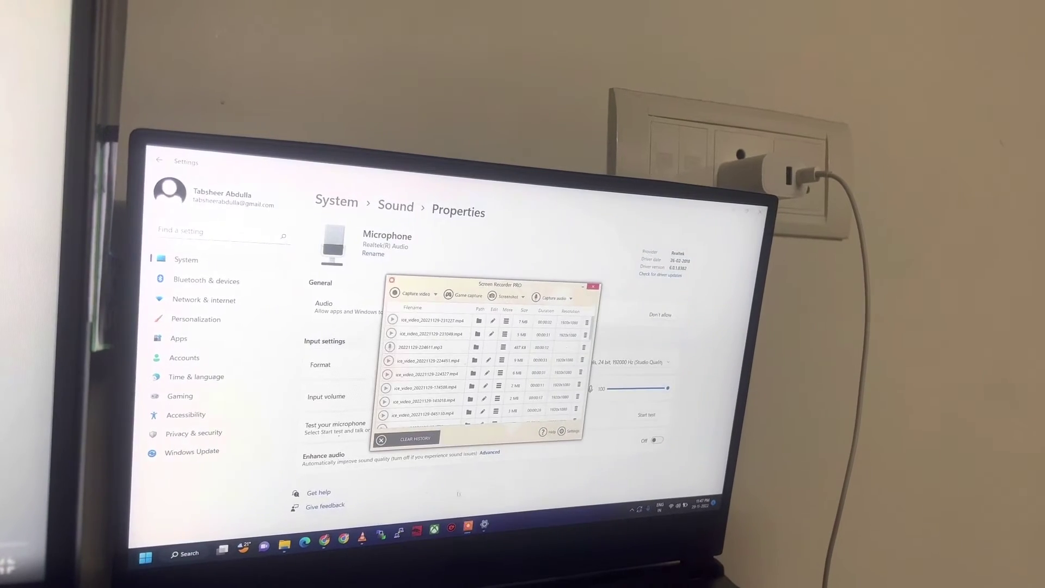
Record and save a full-screen test video with Win+Alt+R in Screen Recorder PRO
{"action": "left_click", "coordinate": [415, 295]}
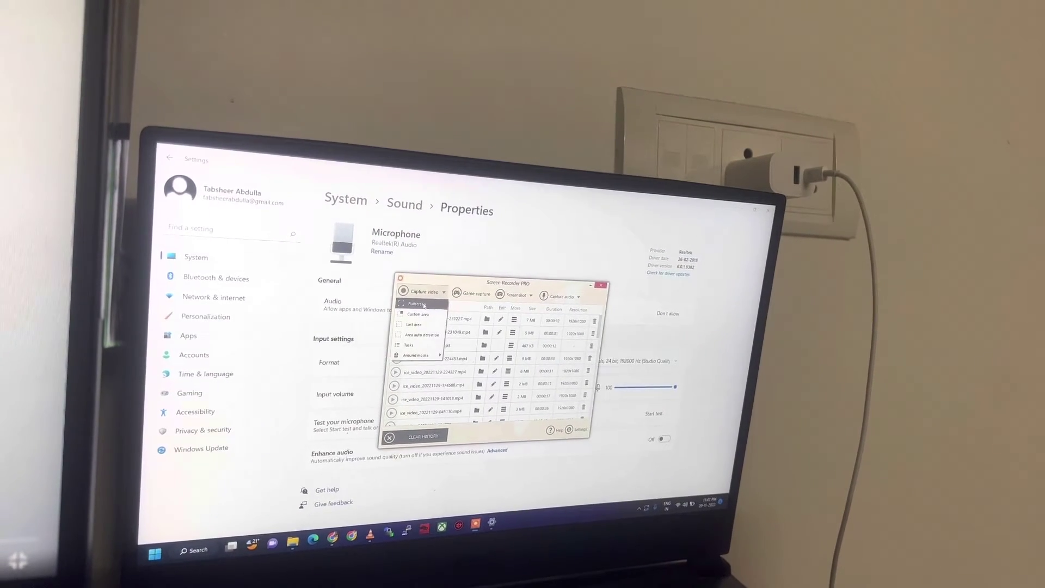
{"action": "left_click", "coordinate": [424, 301]}
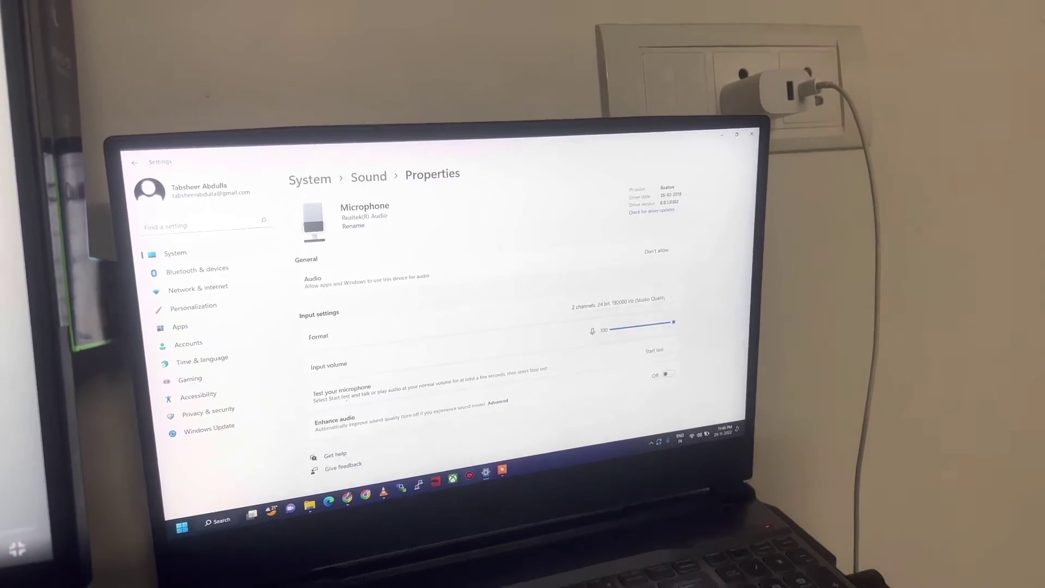
{"action": "key", "text": "super+alt+r"}
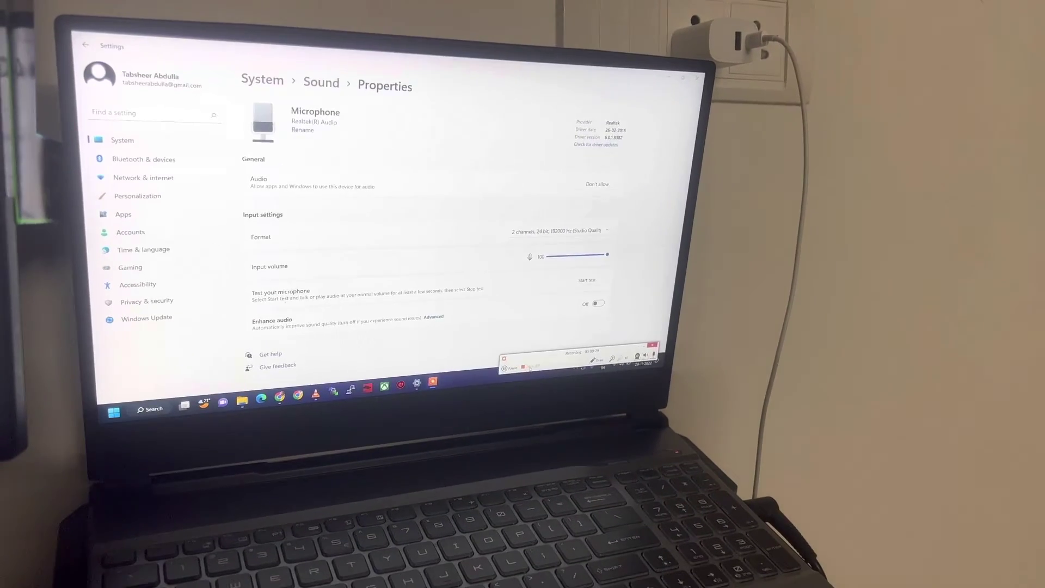
{"action": "left_click", "coordinate": [490, 241]}
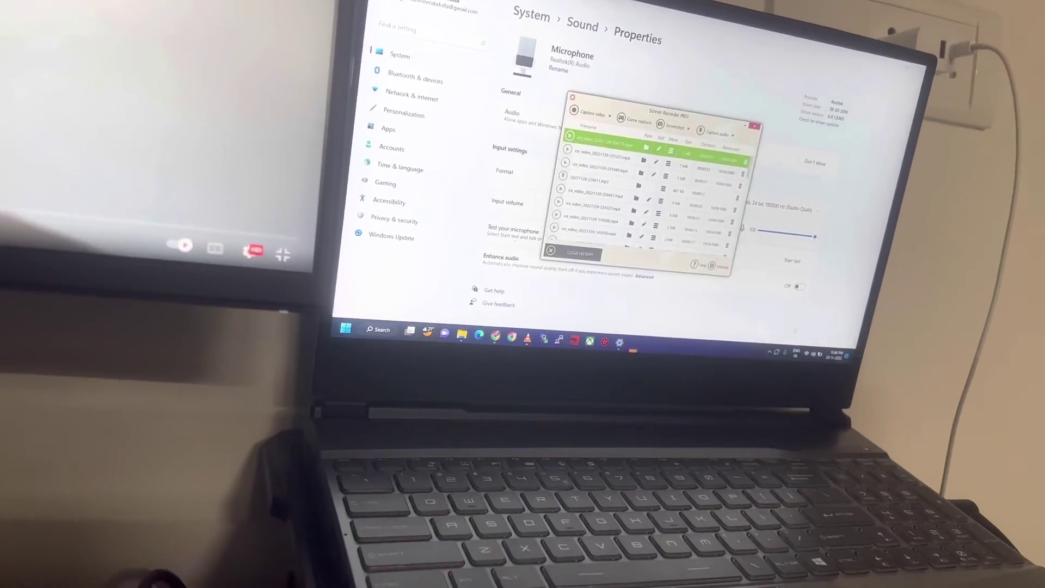
Play ice_video_20221129-234735.mp4 in VLC from the recordings folder
{"action": "left_click", "coordinate": [646, 148]}
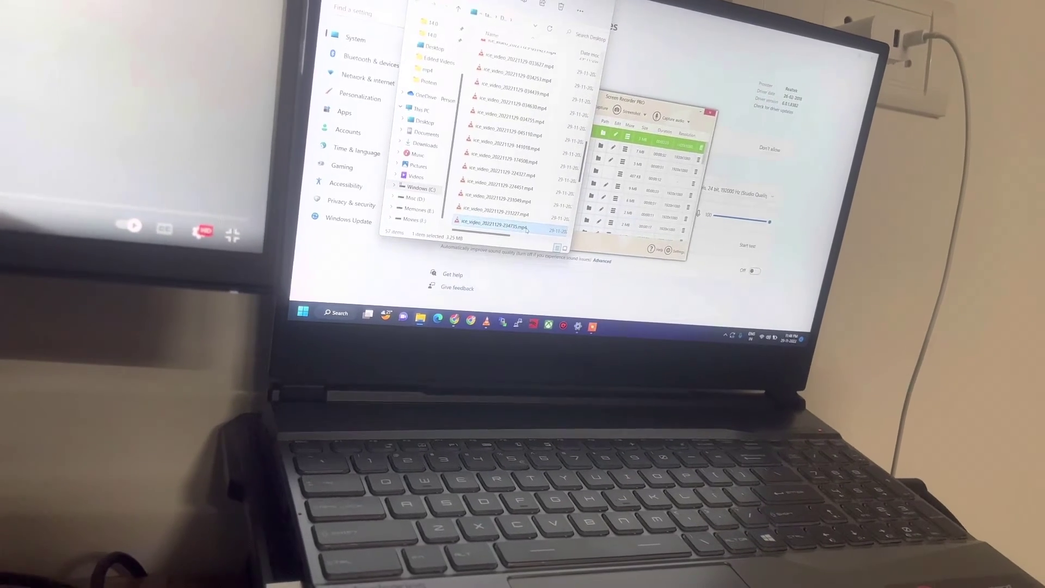
{"action": "double_click", "coordinate": [527, 230]}
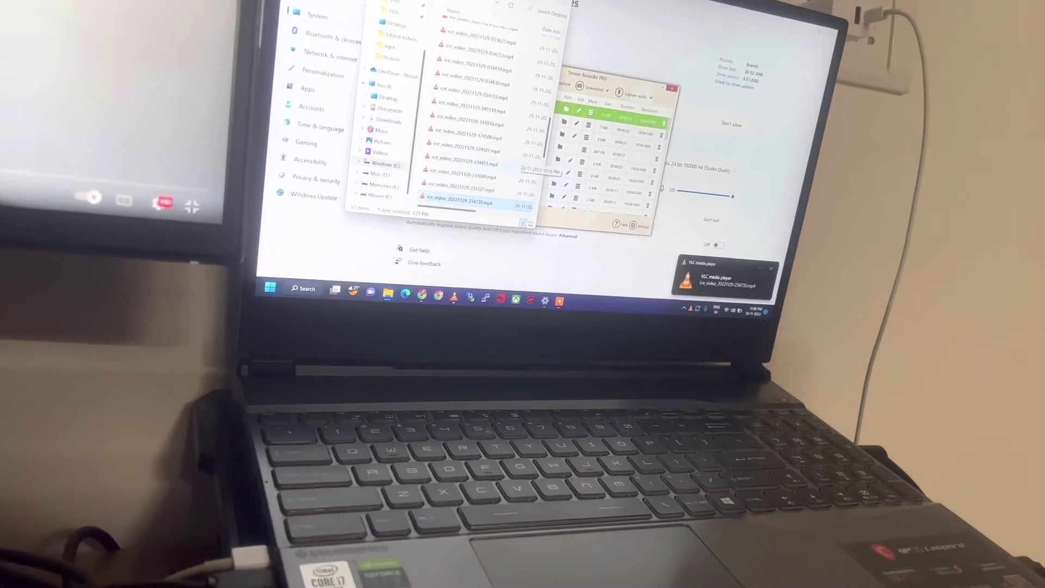